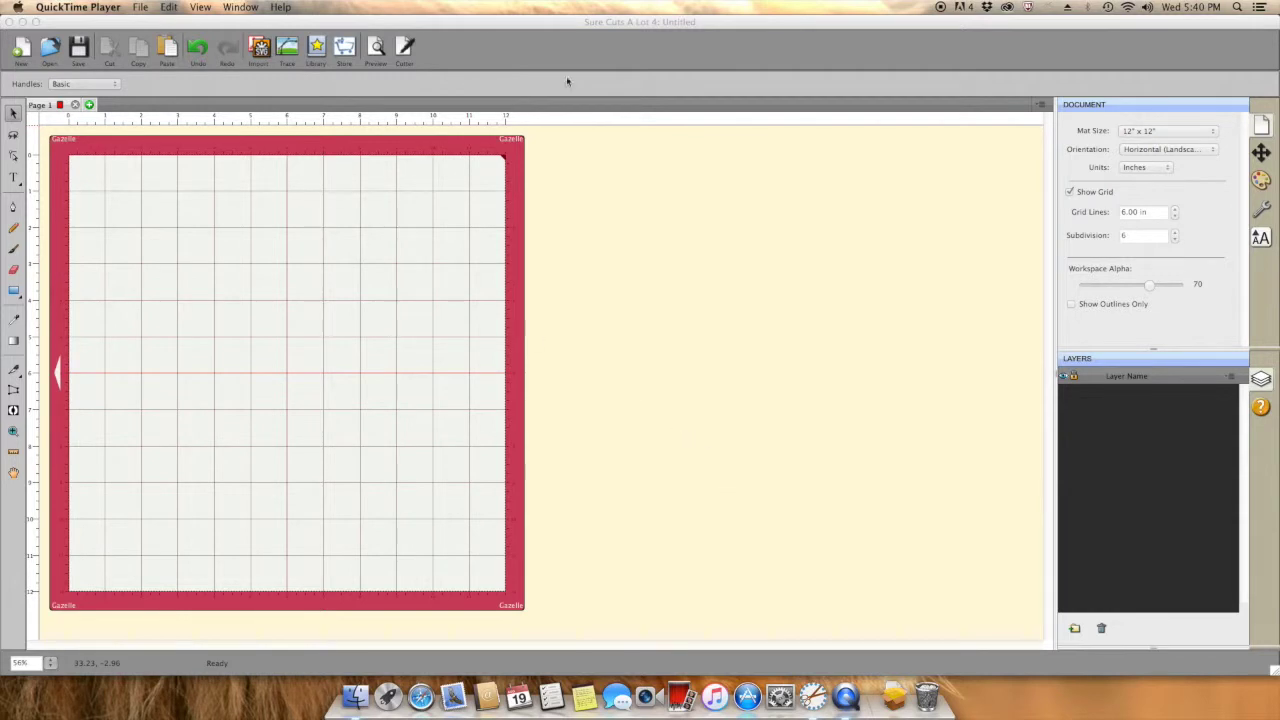
Bring Sure Cuts A Lot 4 to the front with My Library showing Basic Shapes.
left_click(558, 72)
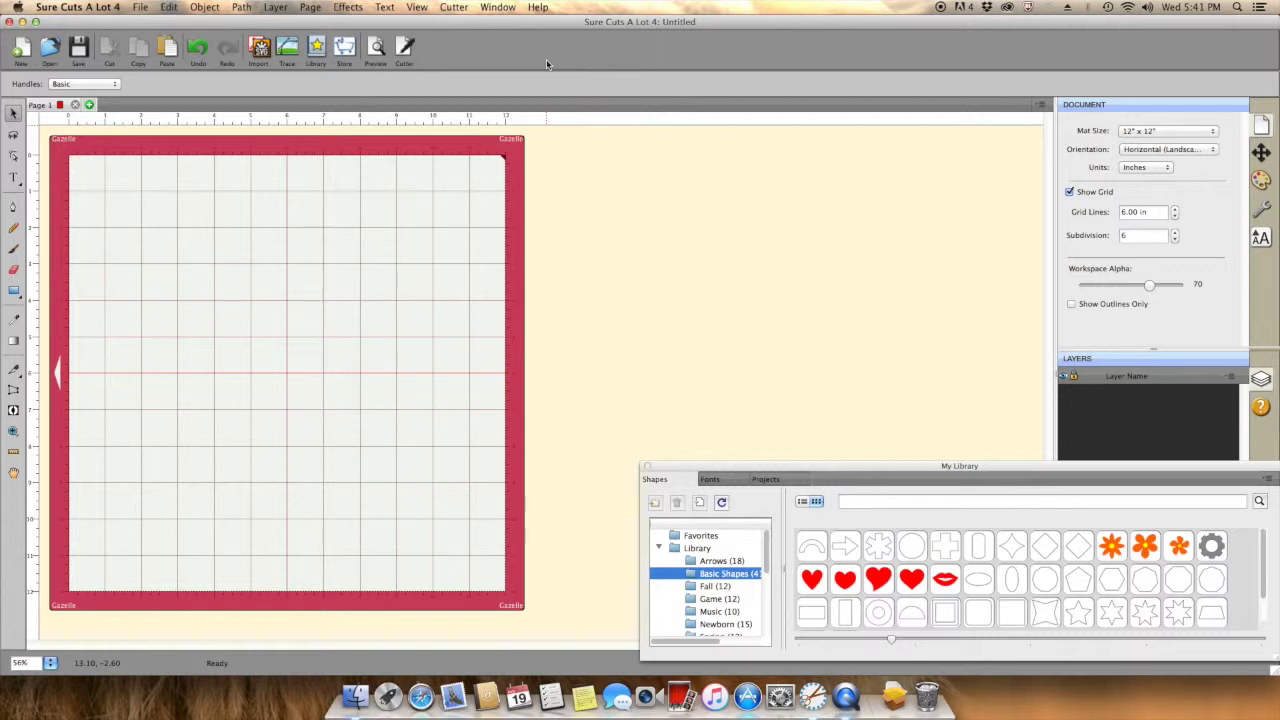
Set the mat to 8.5" x 11" and place a 4.539 x 2.194 in Lips shape near centre.
left_click(1171, 131)
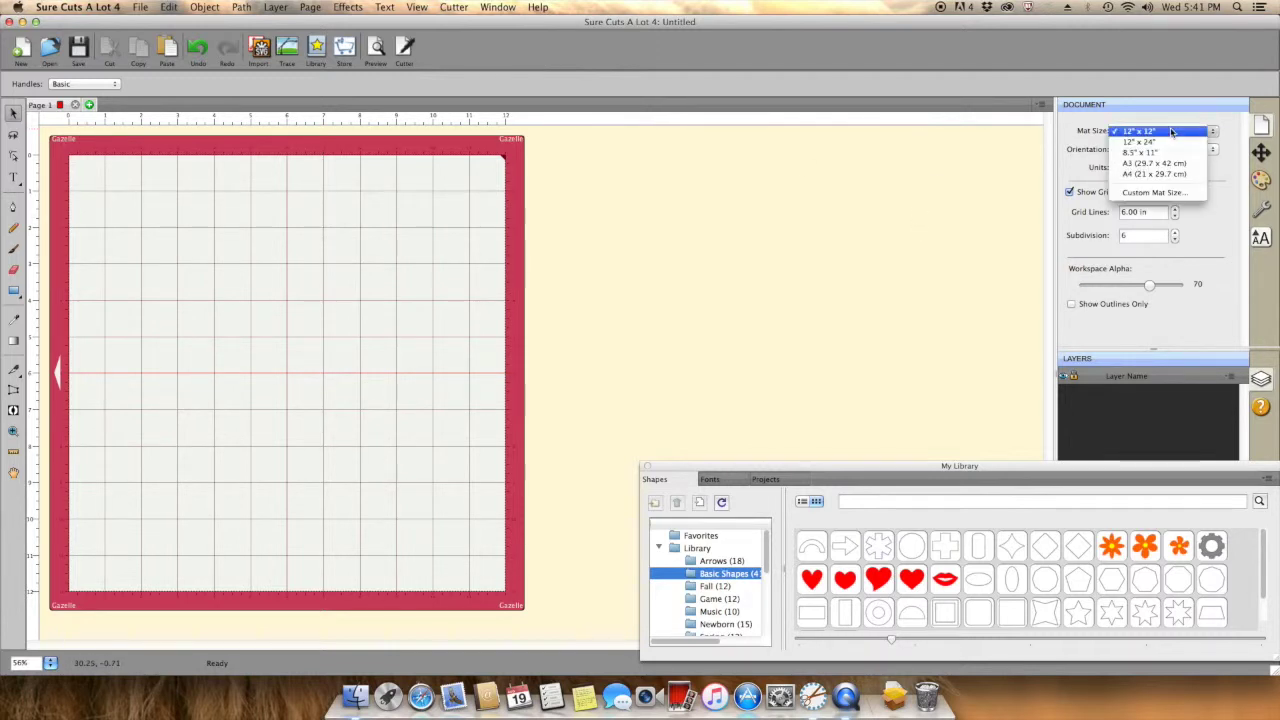
left_click(1175, 152)
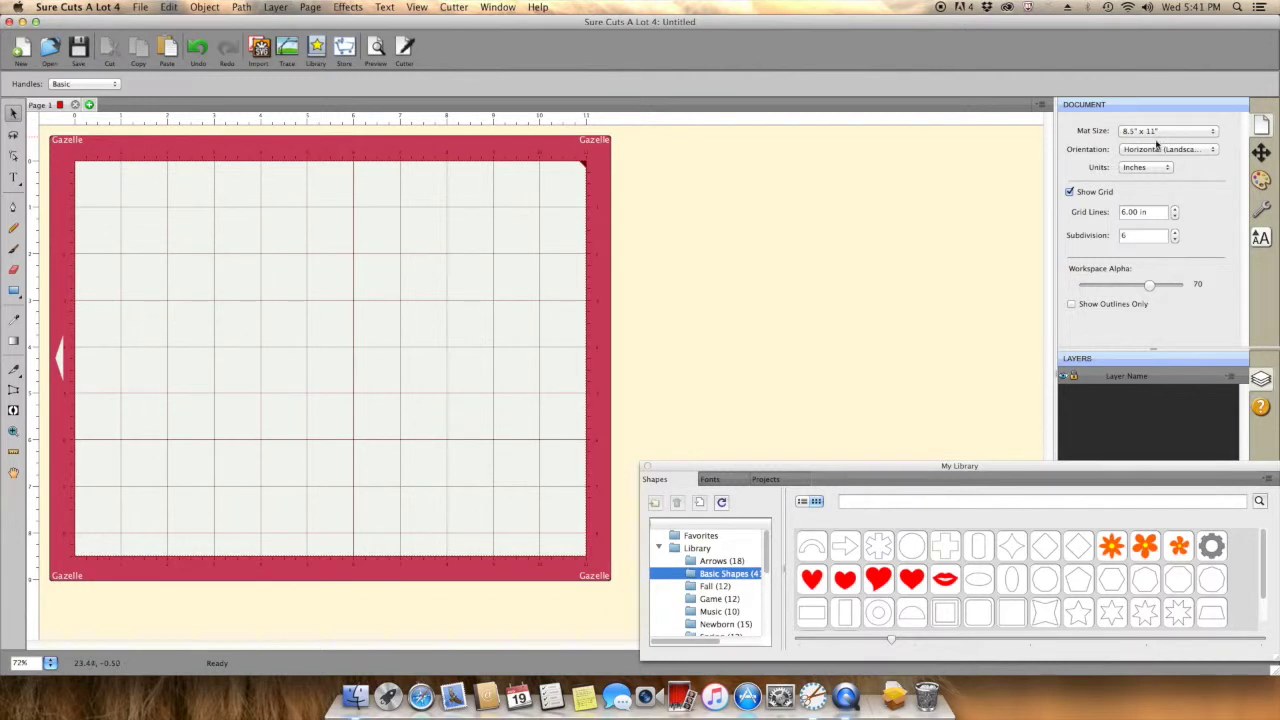
double_click(944, 579)
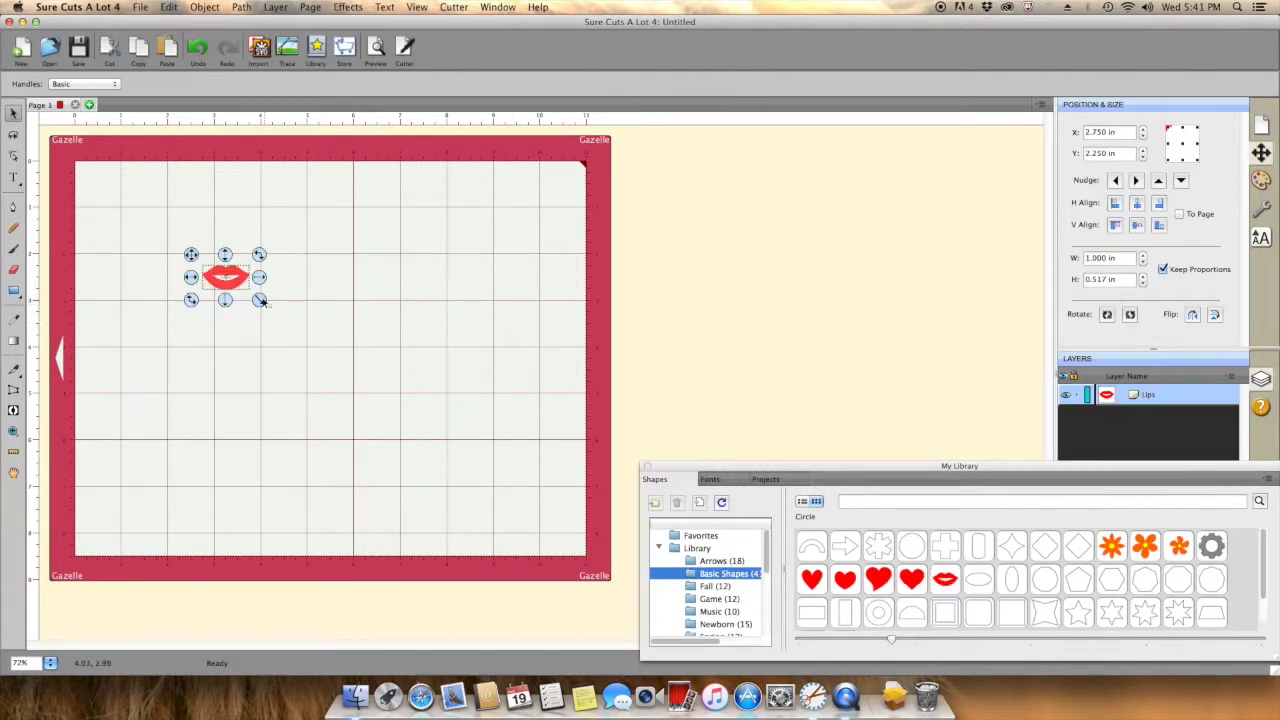
left_click_drag(260, 300, 430, 382)
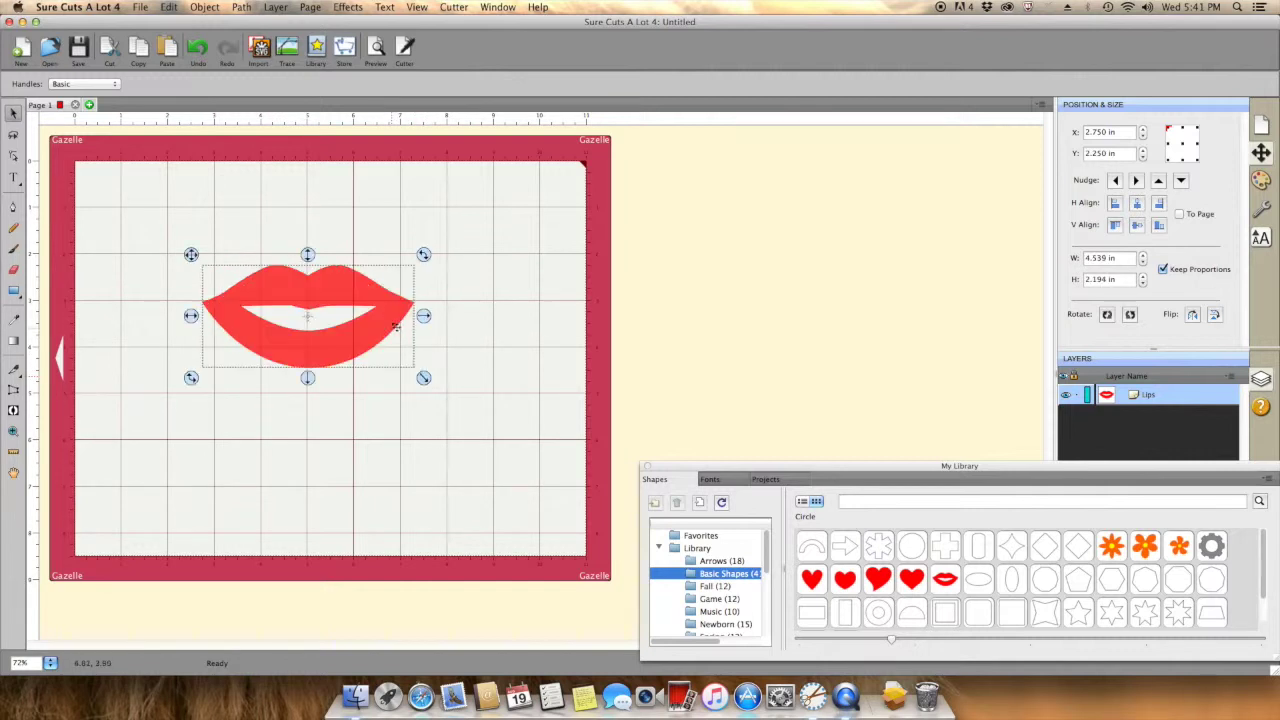
left_click_drag(395, 321, 456, 328)
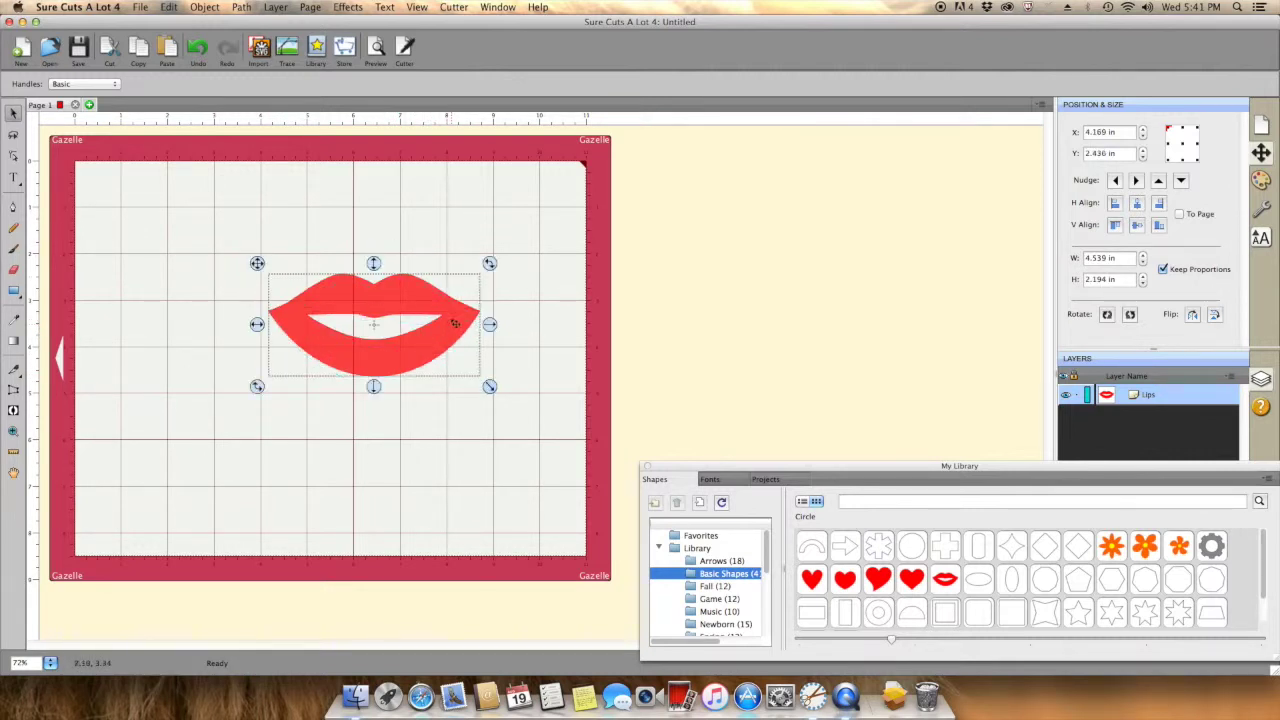
Deselect the lips and print the design via Print+Cut with registration marks enabled.
left_click(446, 160)
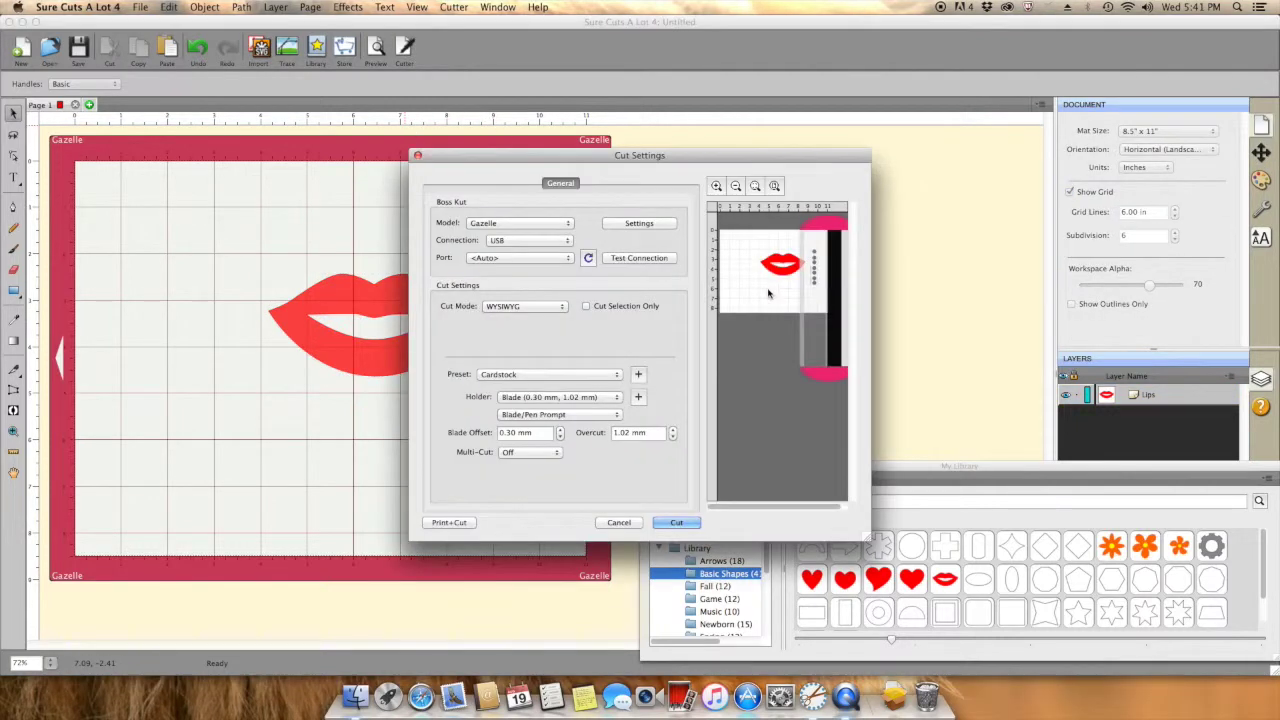
left_click(451, 524)
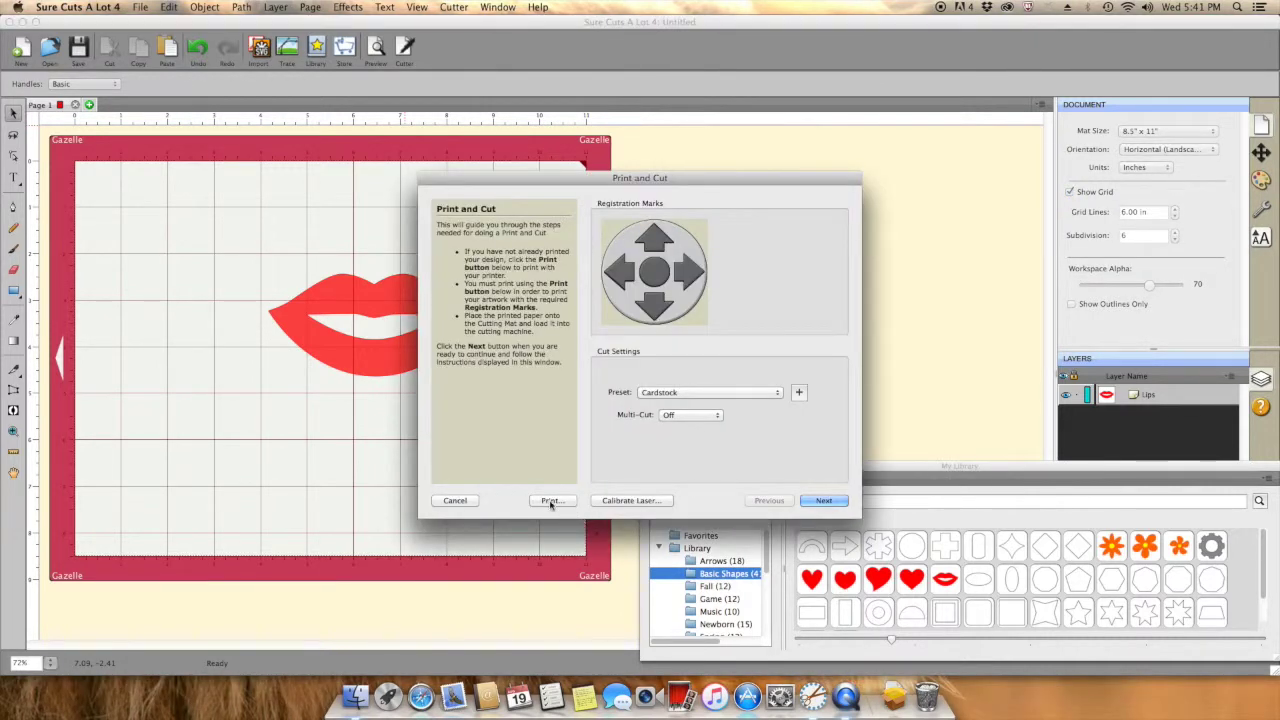
left_click(553, 502)
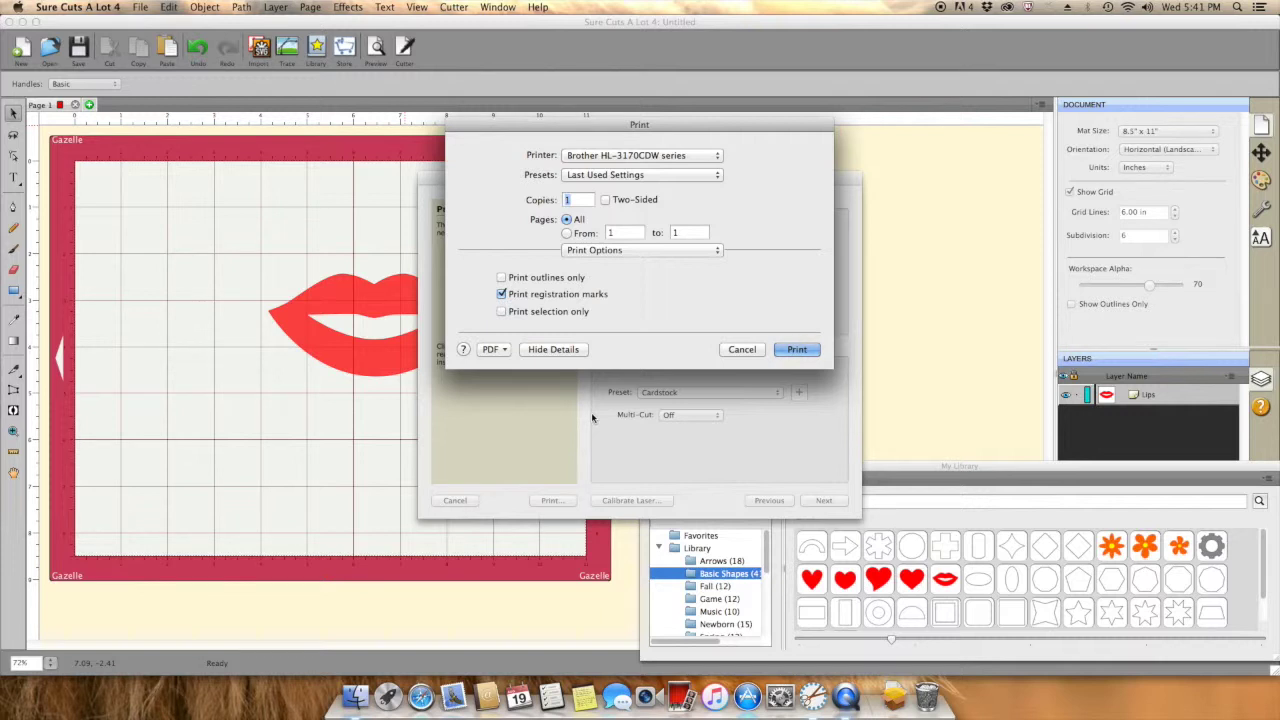
left_click(797, 349)
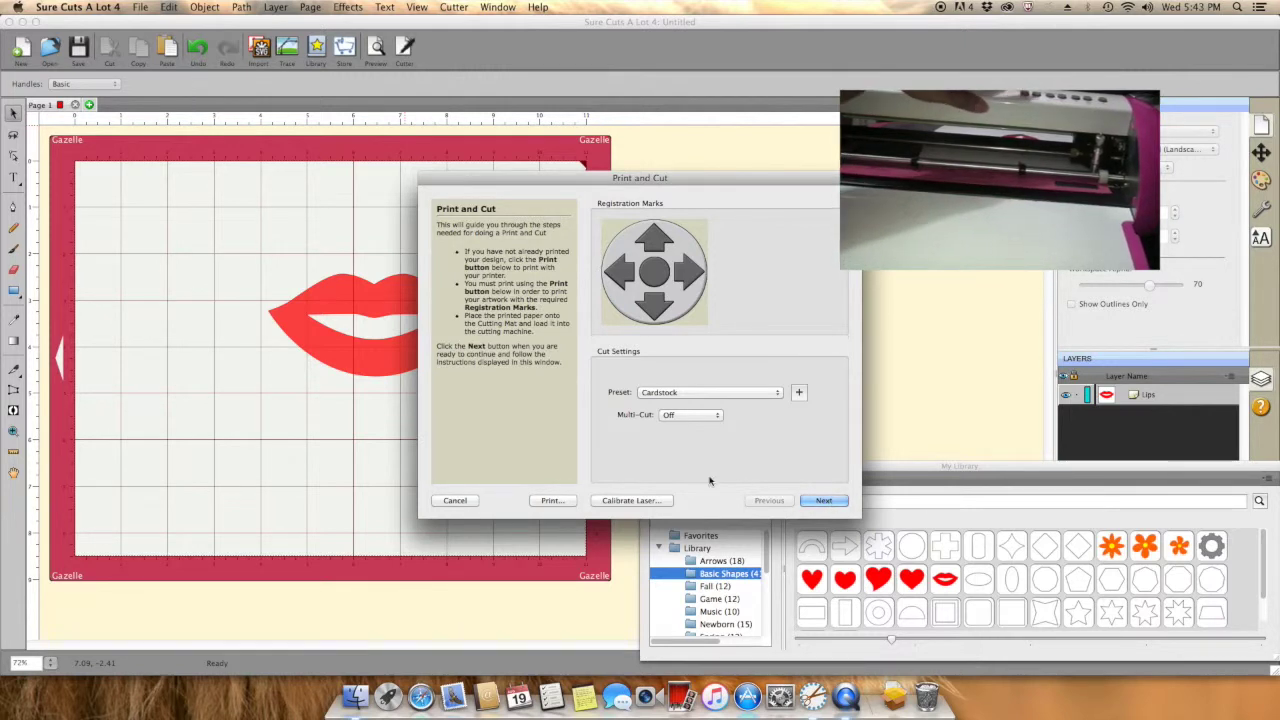
left_click(815, 503)
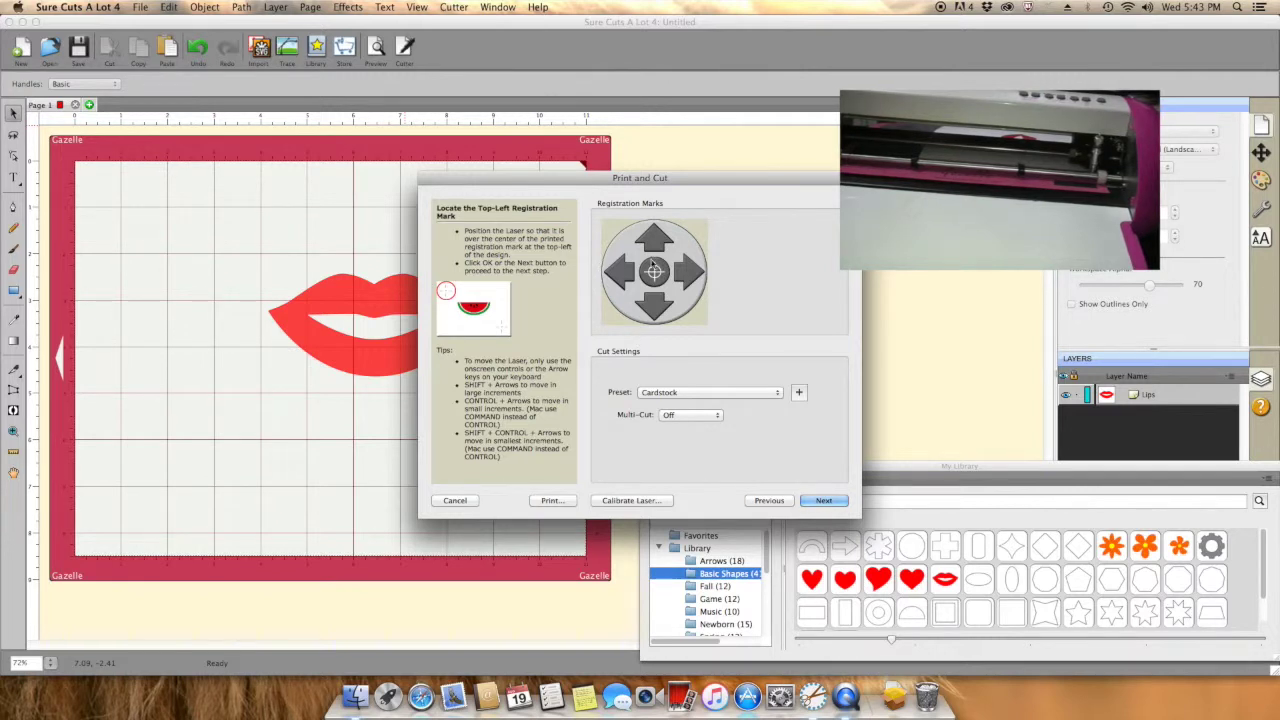
Move the laser up five increments toward the top-left registration mark.
left_click(651, 238)
left_click(651, 238)
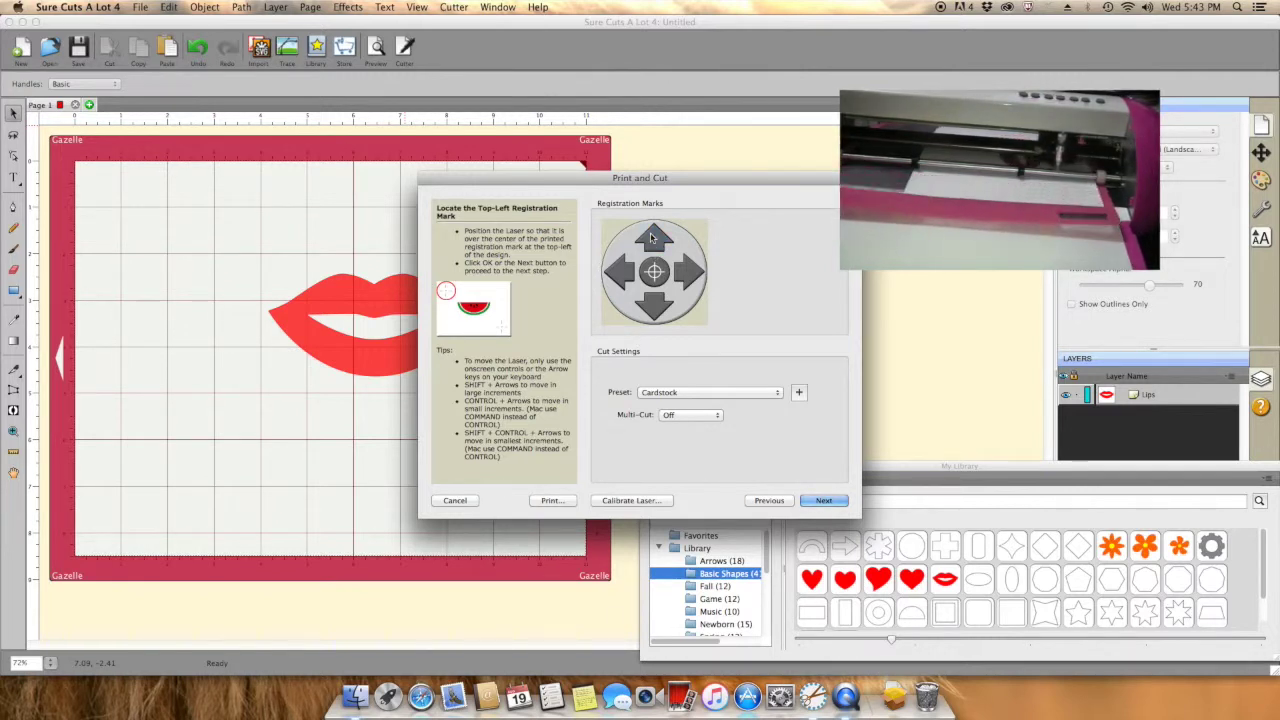
left_click(651, 238)
left_click(651, 238)
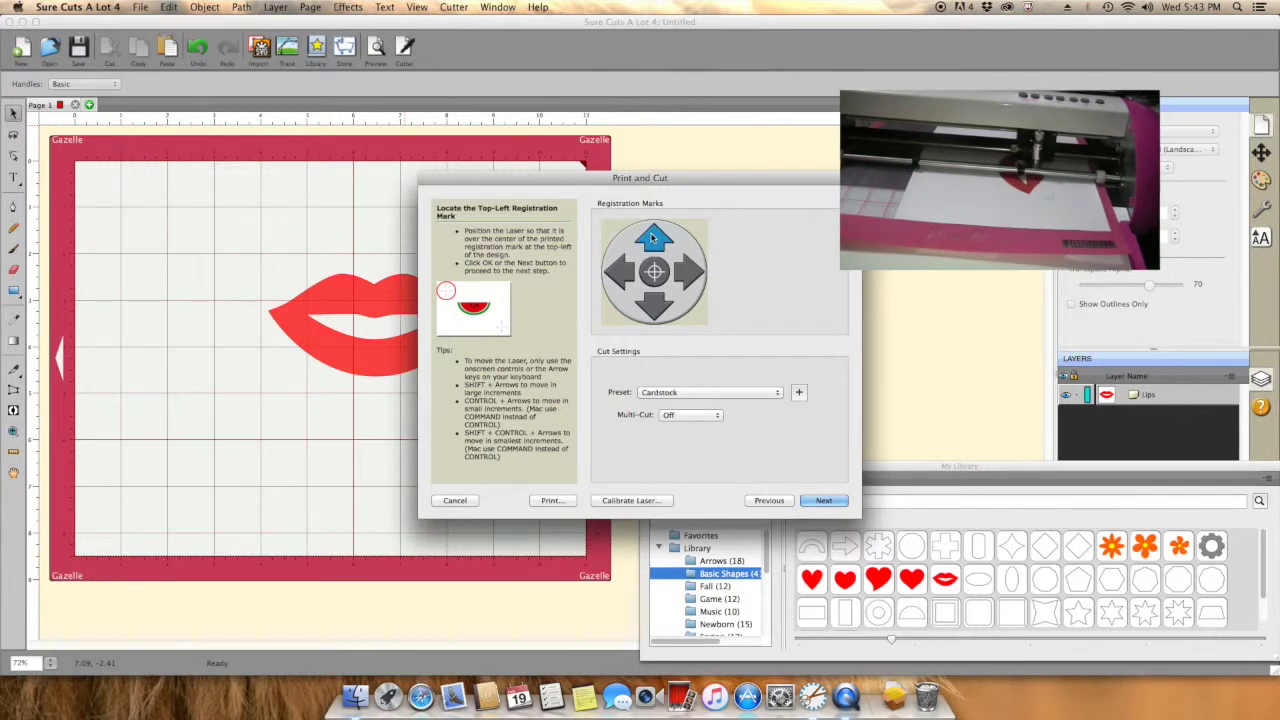
left_click(651, 238)
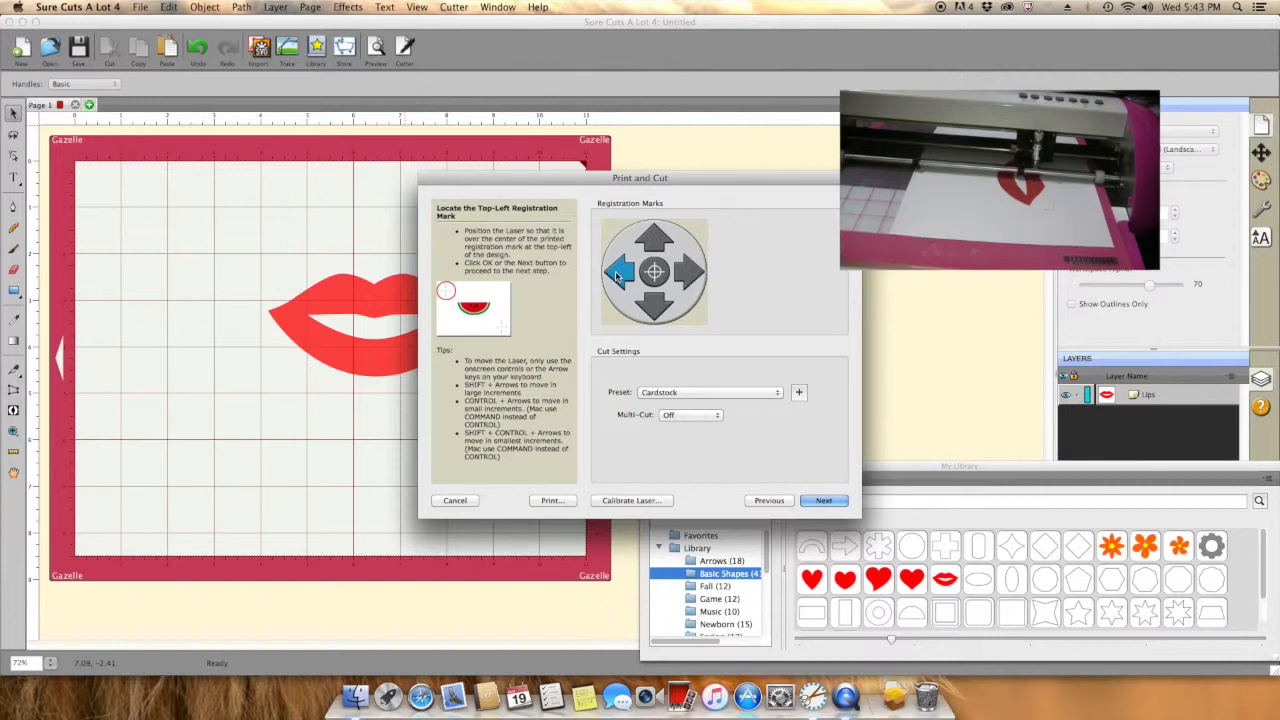
Move the laser left ten increments onto the top-left mark and accept it.
left_click(618, 272)
left_click(618, 272)
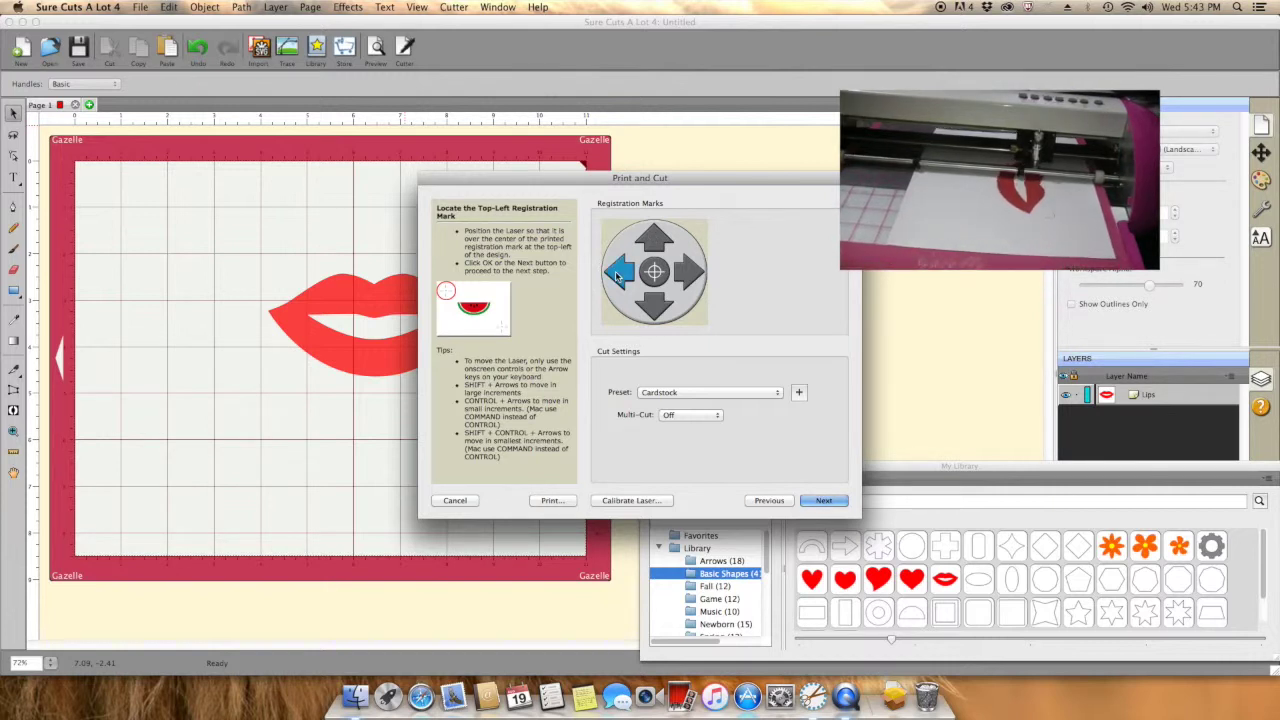
left_click(618, 272)
left_click(618, 272)
left_click(618, 272)
left_click(618, 272)
left_click(618, 272)
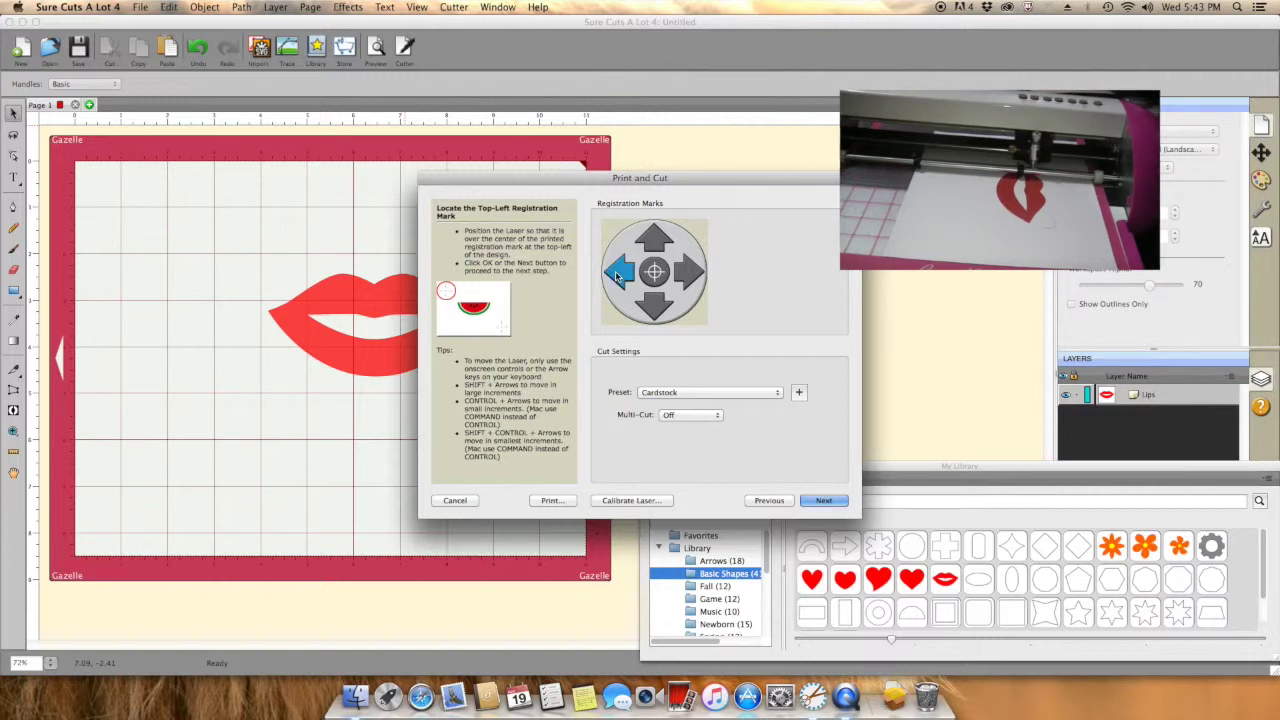
left_click(618, 272)
left_click(618, 272)
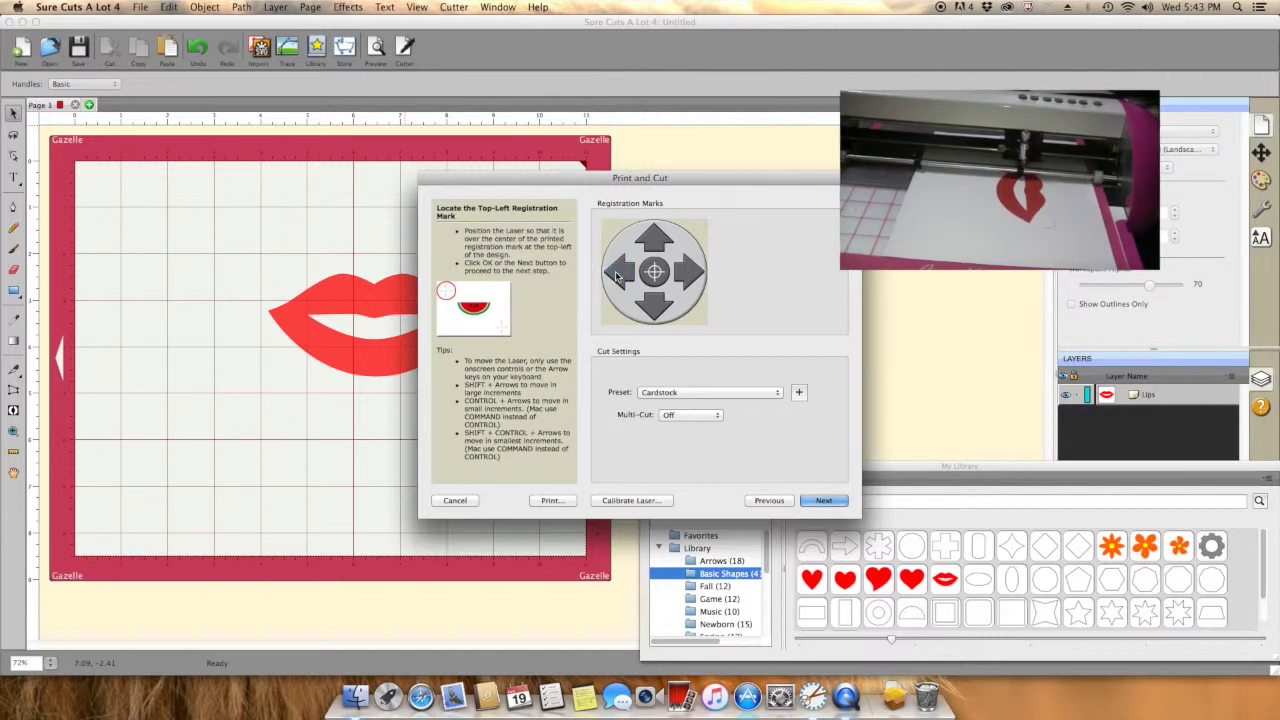
left_click(618, 272)
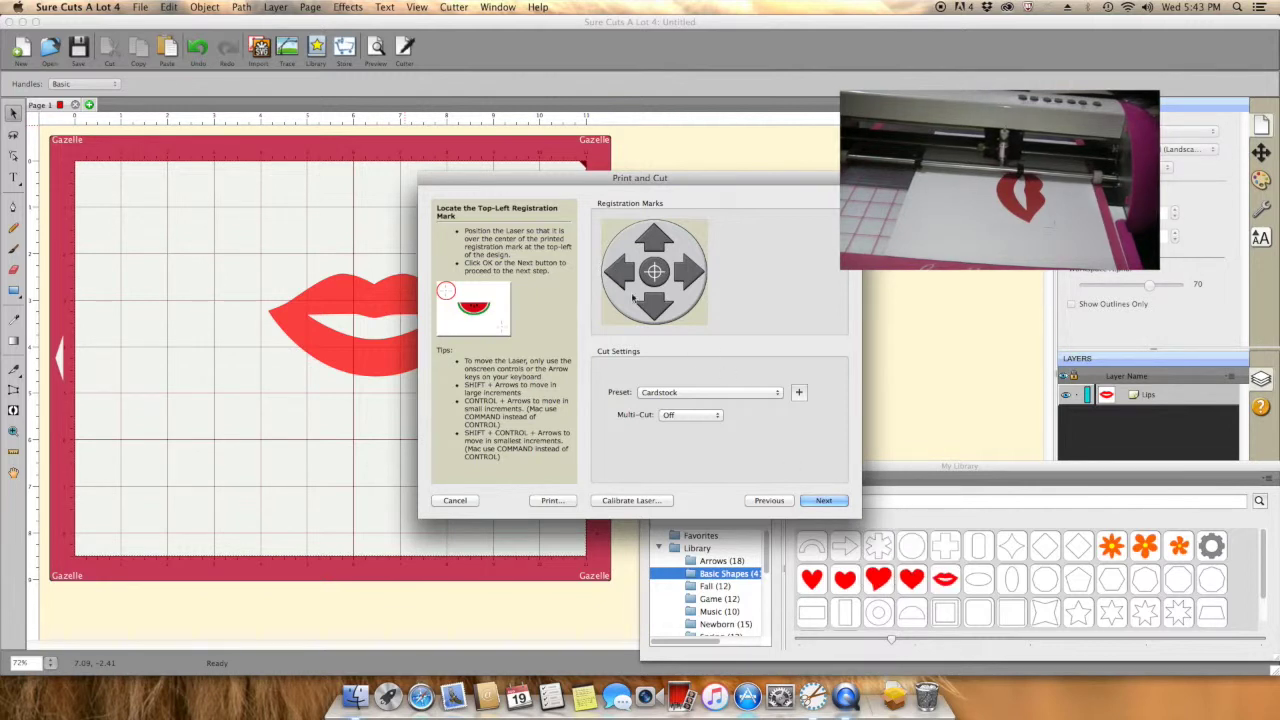
left_click(655, 273)
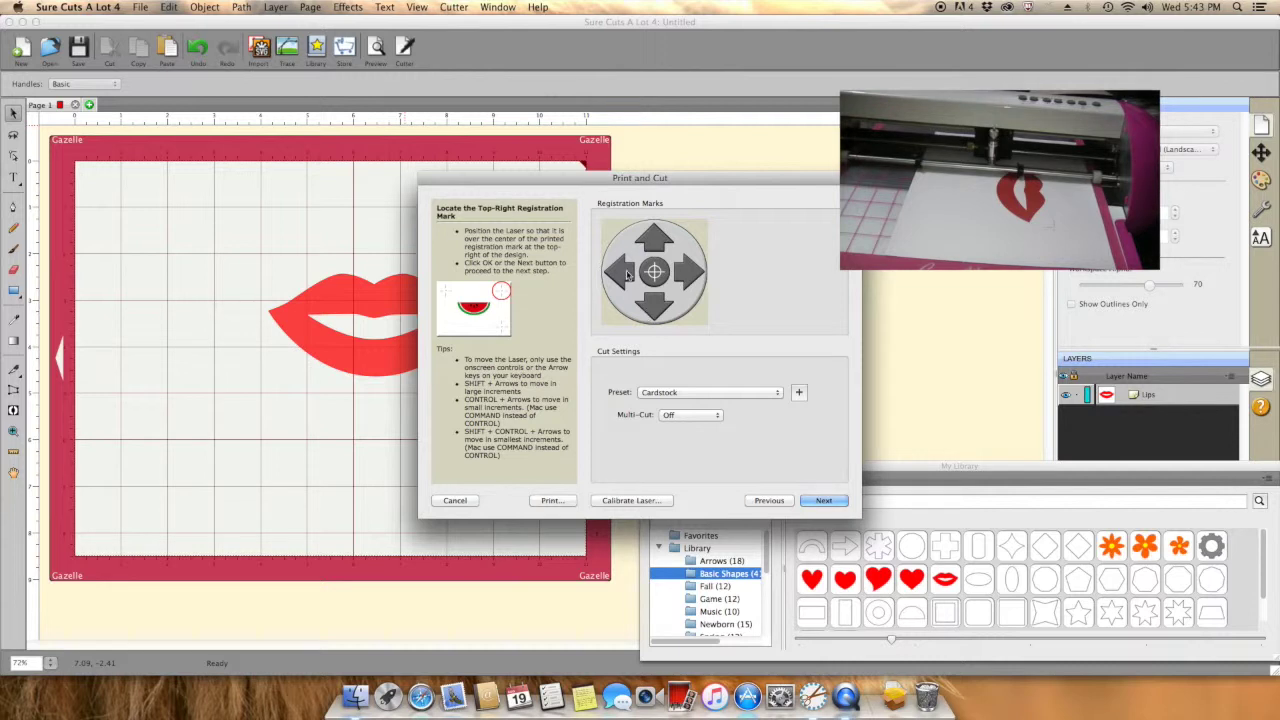
Accept the top-right mark and move the laser up two increments onto the bottom-right mark.
left_click(658, 280)
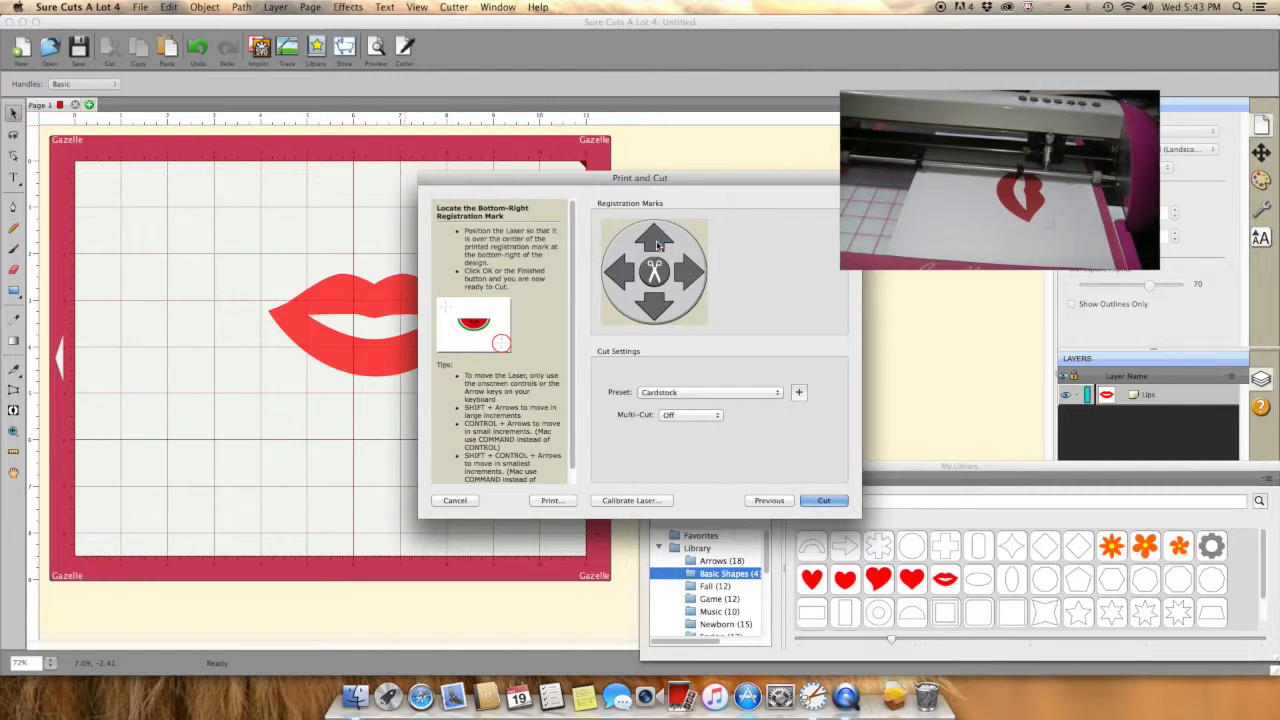
left_click(658, 245)
left_click(658, 245)
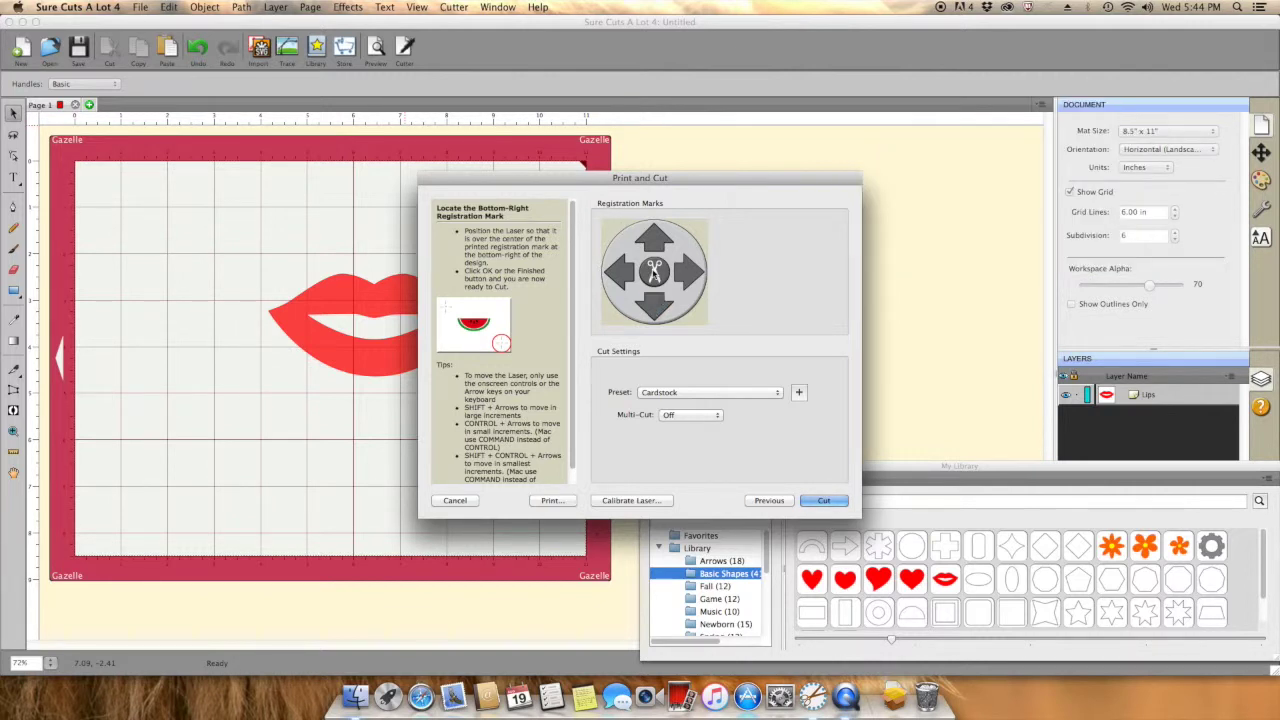
Start cutting the printed red lips on the Gazelle cutter.
left_click(654, 272)
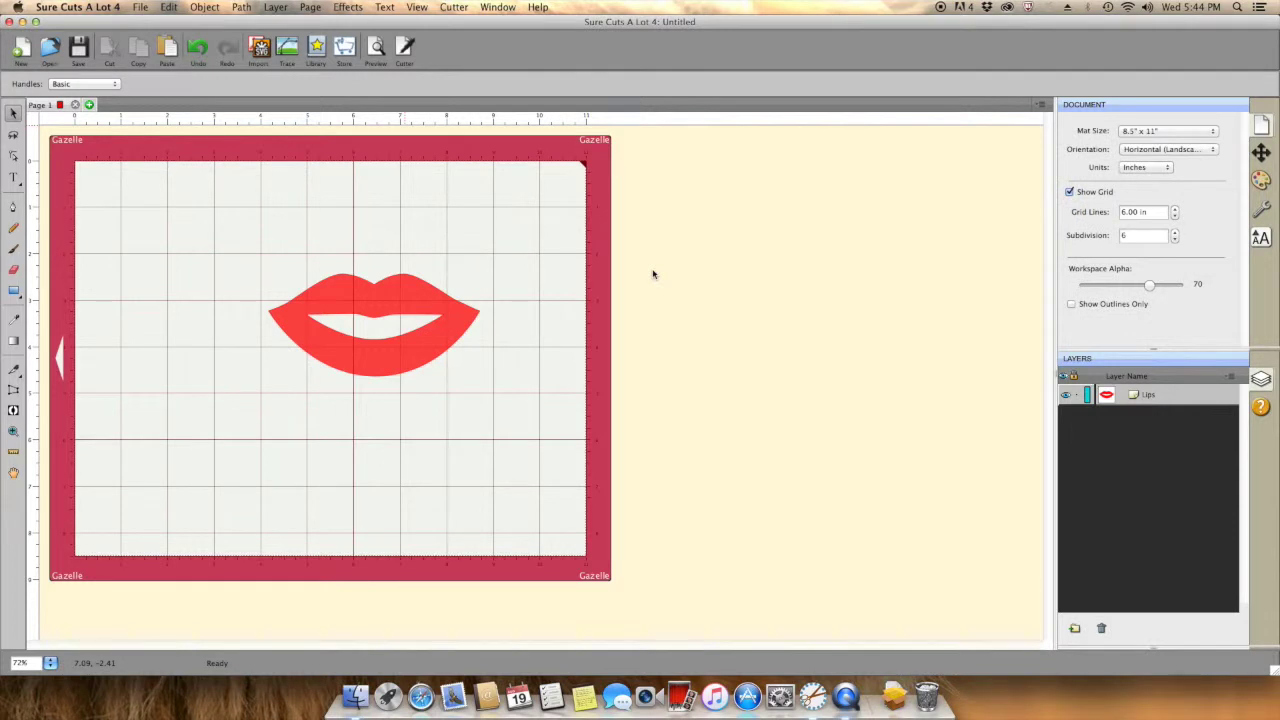